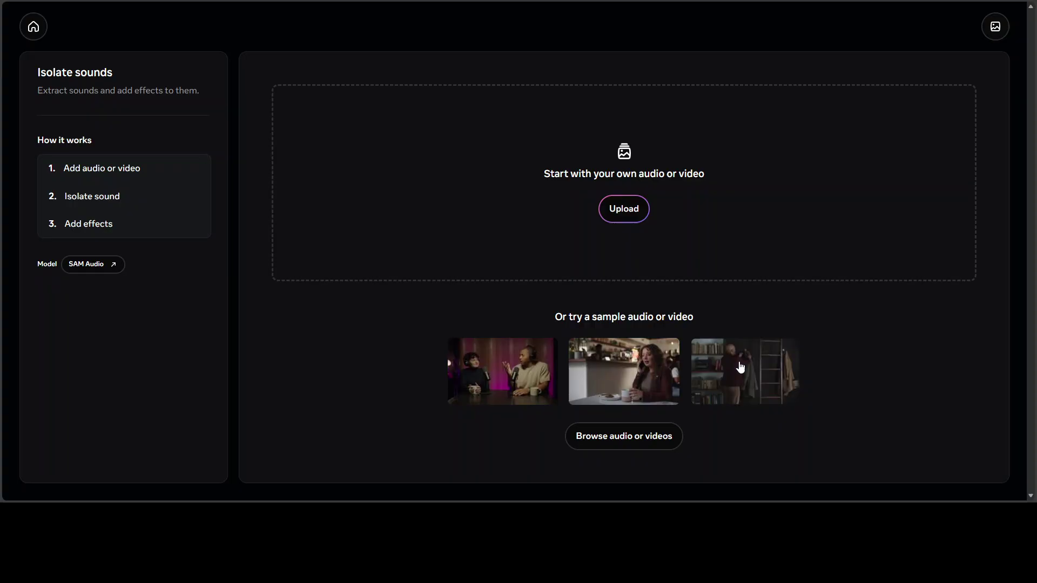
Step: Load the sample clip of the man hanging a coat and preview it partway before pausing
left_click(740, 366)
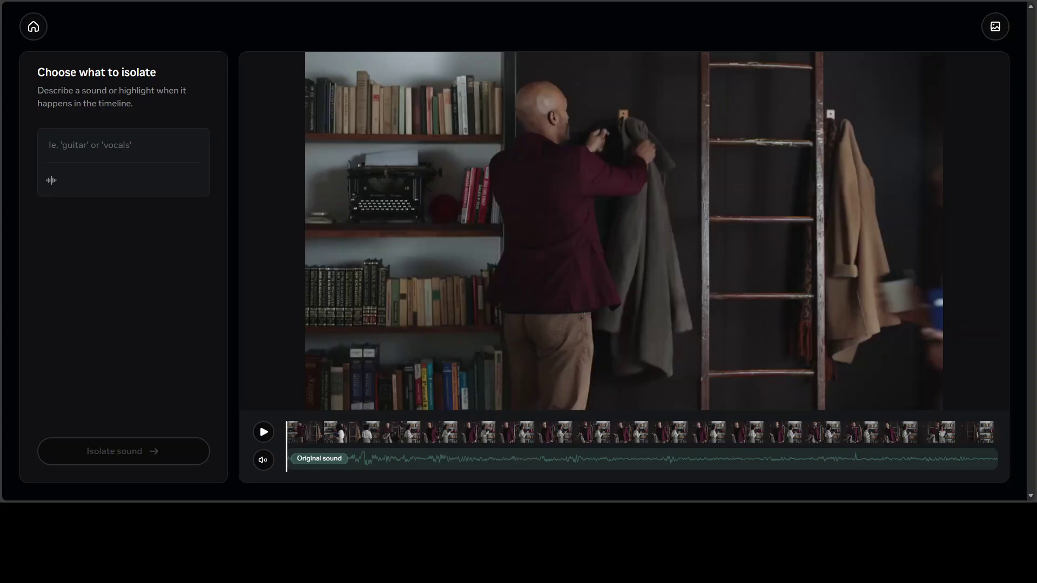
left_click(263, 431)
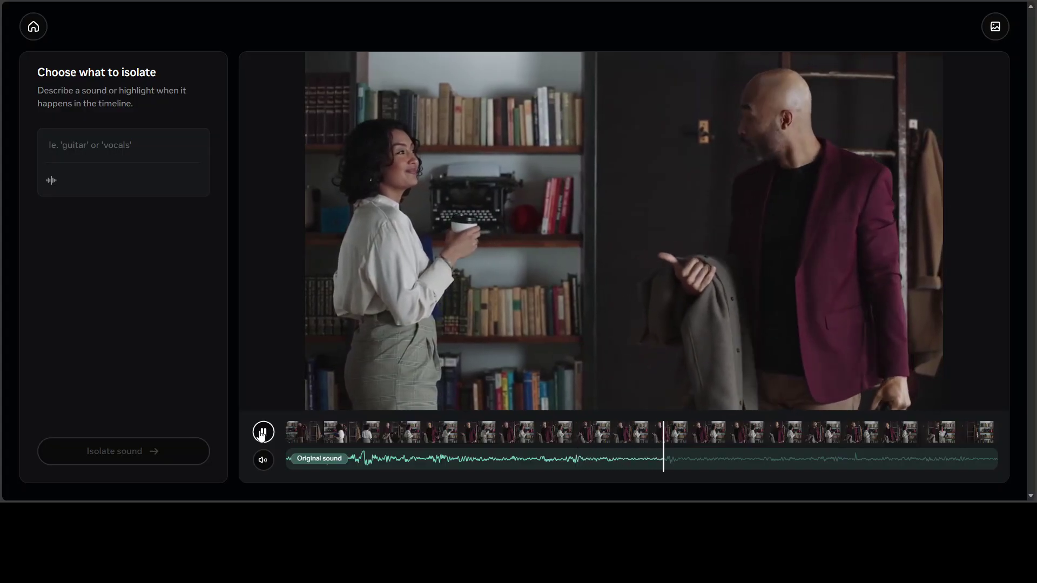
left_click(263, 432)
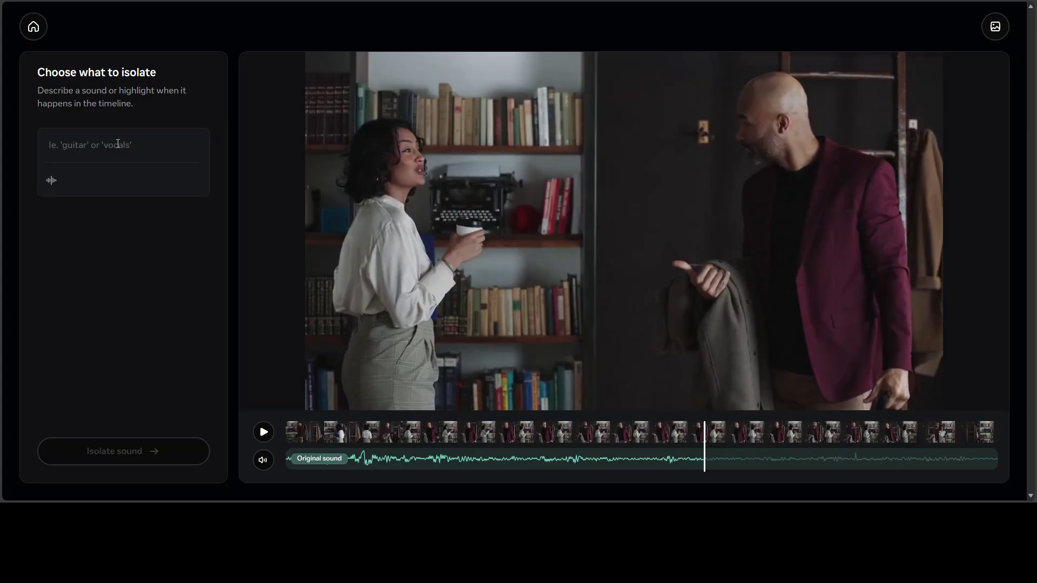
Step: Isolate the sound described as 'siren' from the sample clip
type("siren")
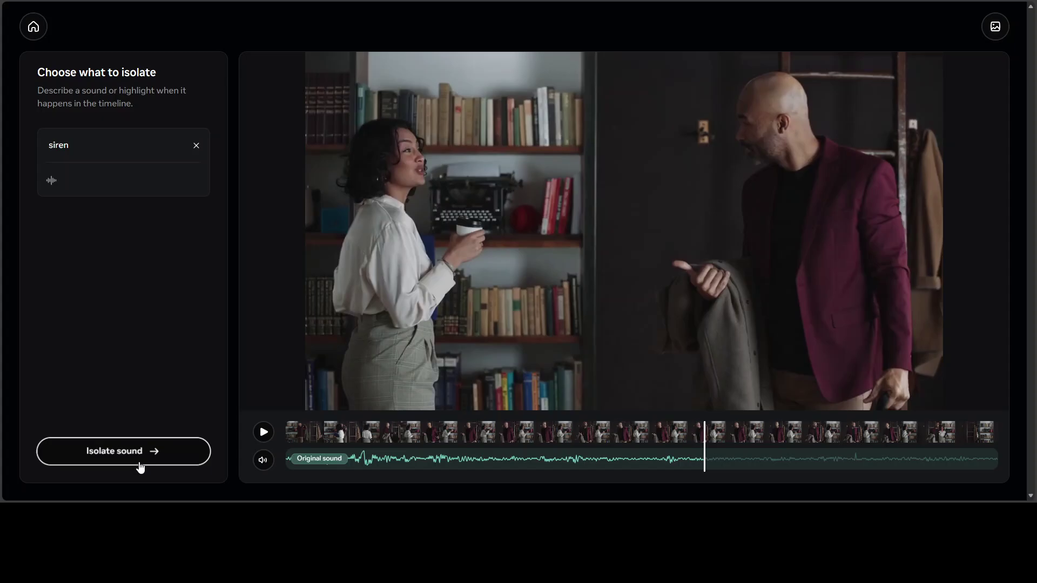
left_click(119, 458)
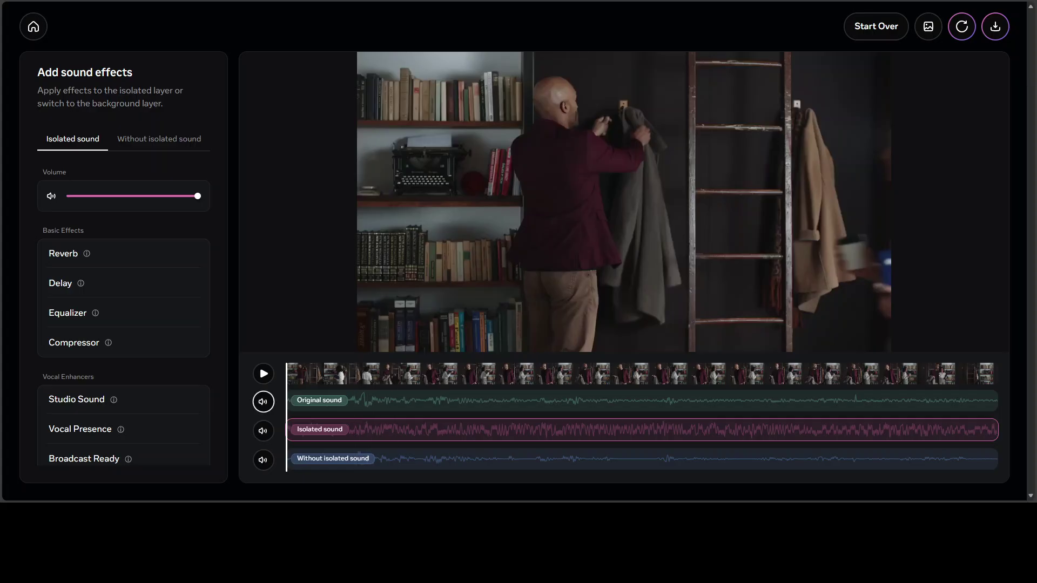
Step: Mute the original and background-only tracks, play the isolated siren alone, then rewind
left_click(263, 401)
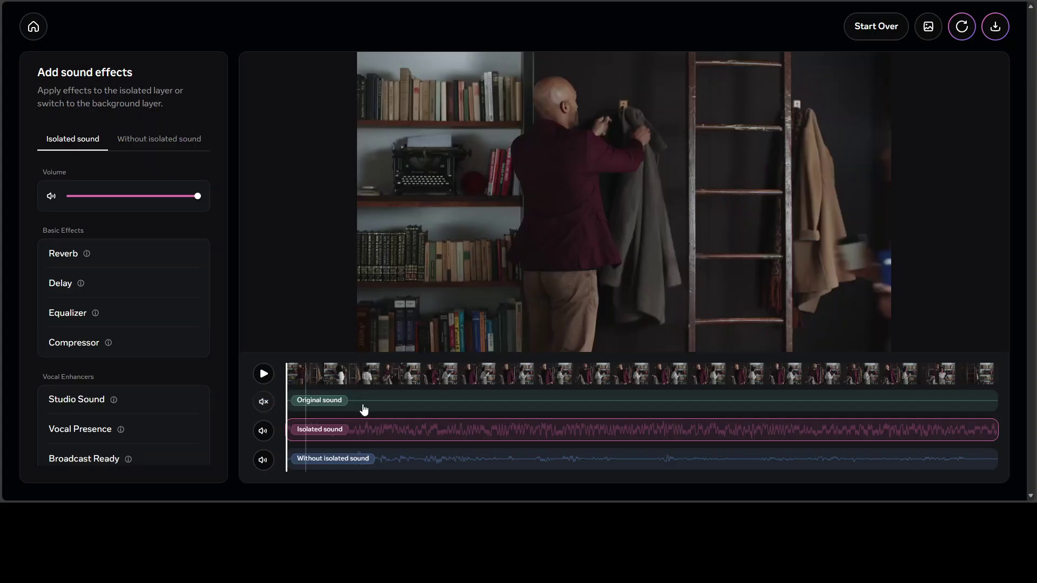
left_click(263, 461)
left_click(263, 374)
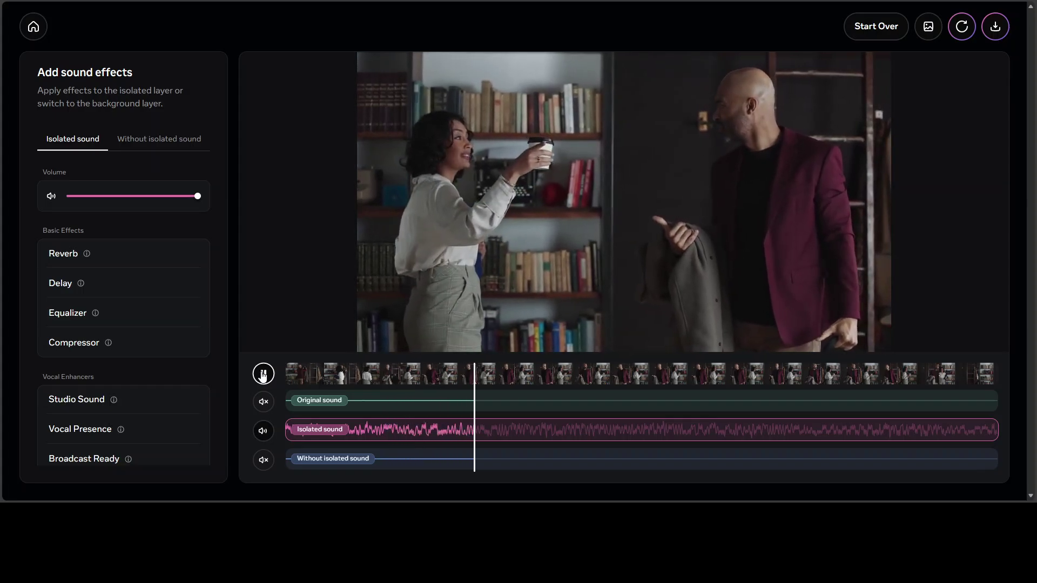
left_click(263, 374)
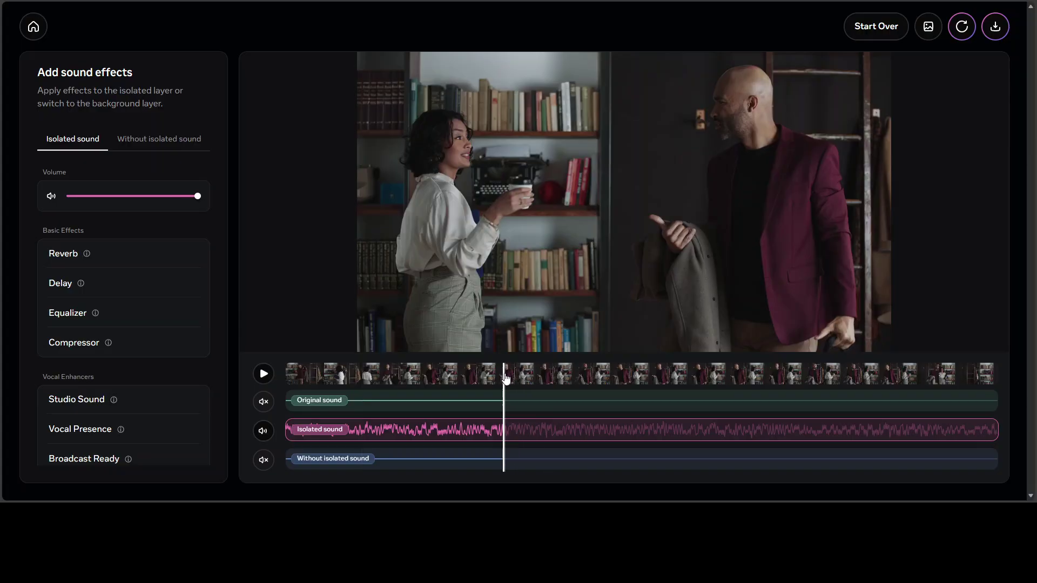
left_click_drag(505, 378, 266, 375)
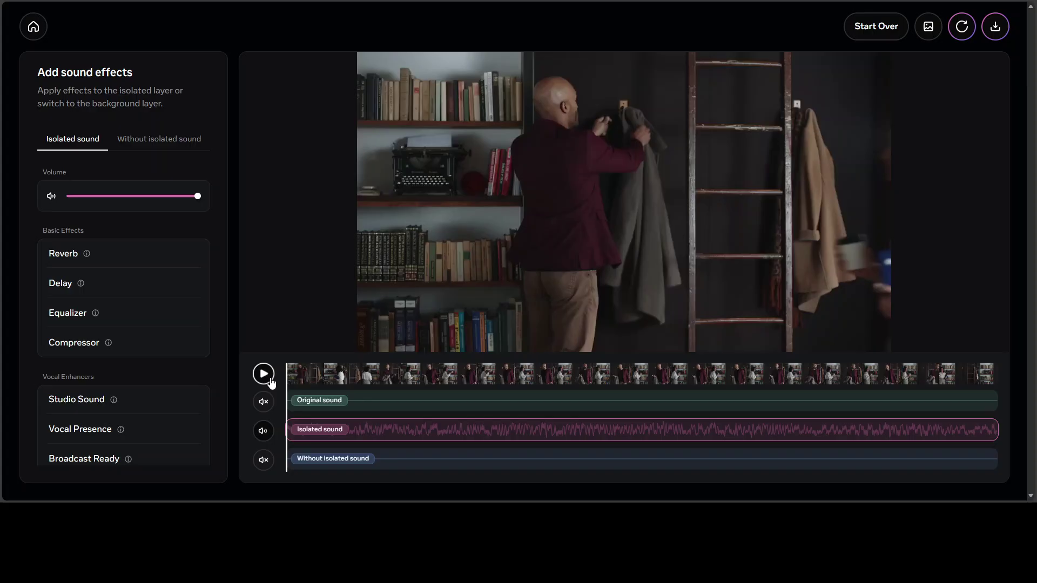
Step: Play the original and isolated tracks together with the background muted, then rewind
left_click(263, 460)
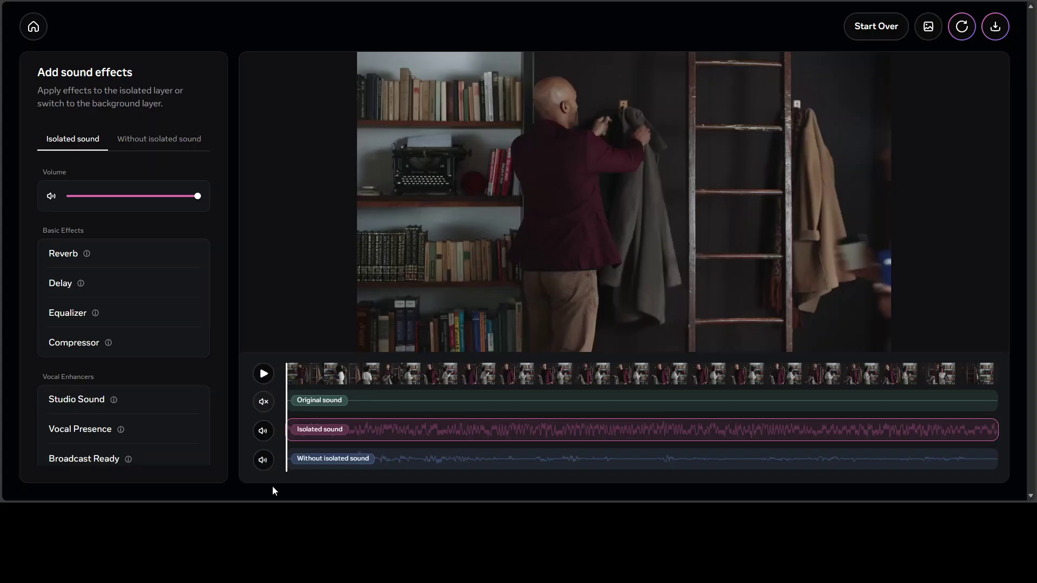
left_click(263, 402)
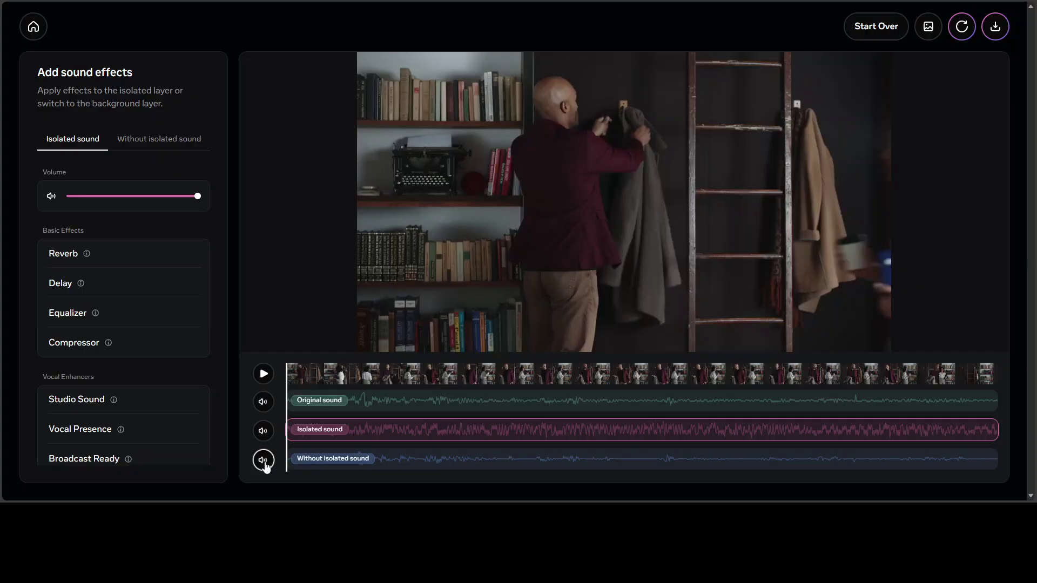
left_click(263, 460)
left_click(264, 374)
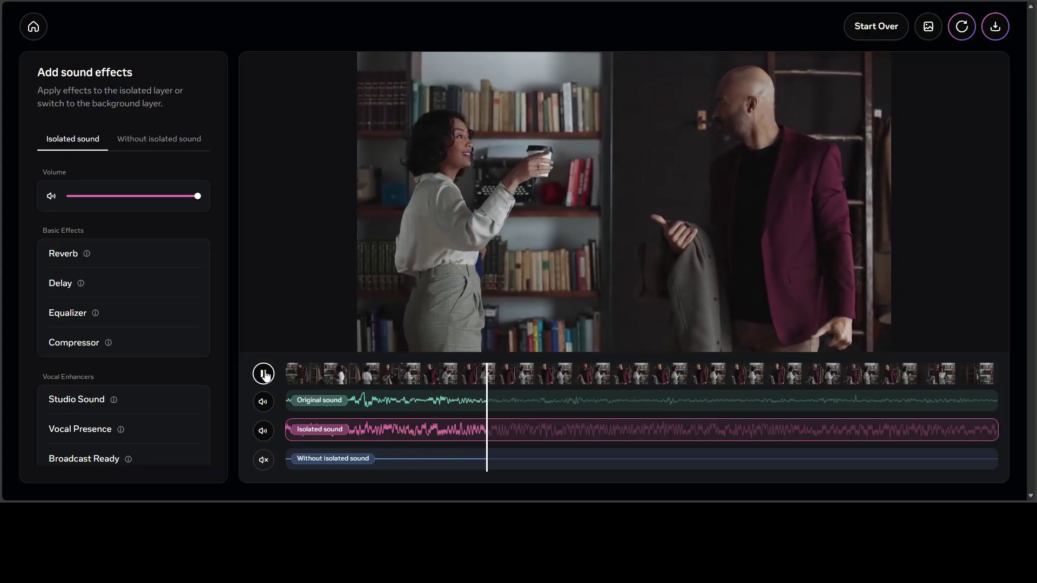
left_click(263, 374)
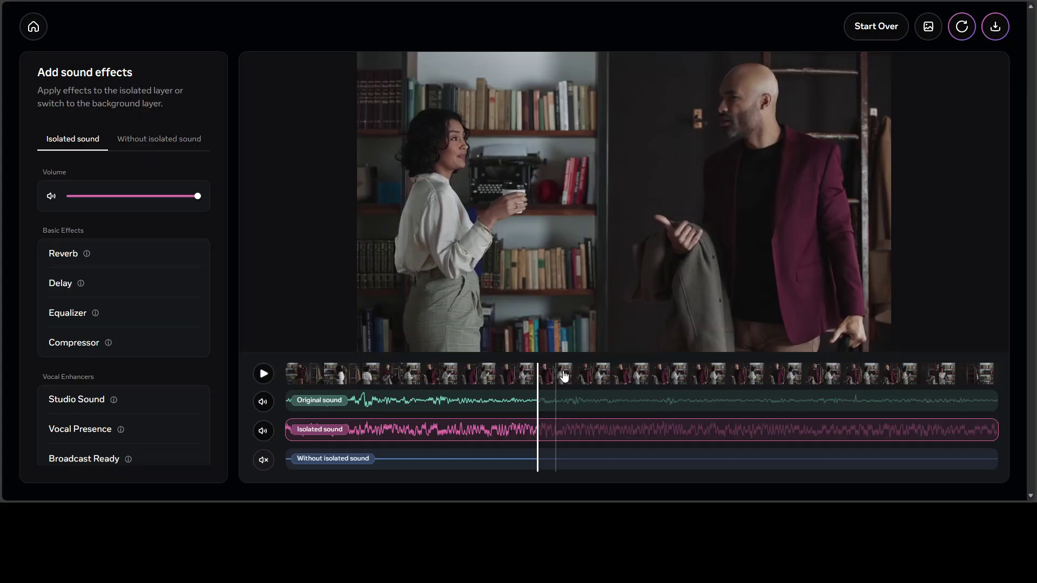
left_click_drag(537, 374, 277, 360)
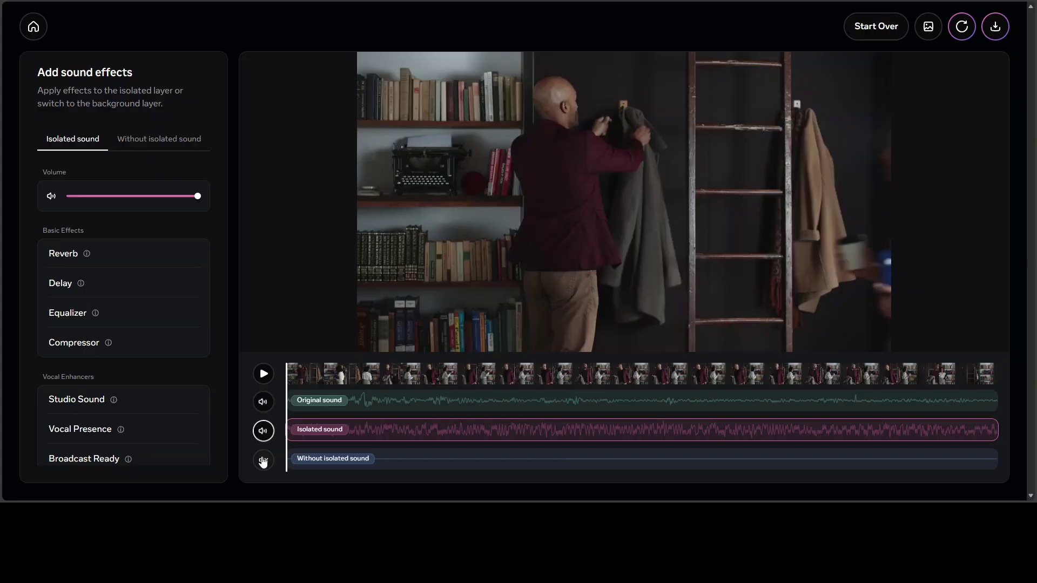
Step: Mute the original and siren tracks and play only the background-without-siren track
left_click(263, 401)
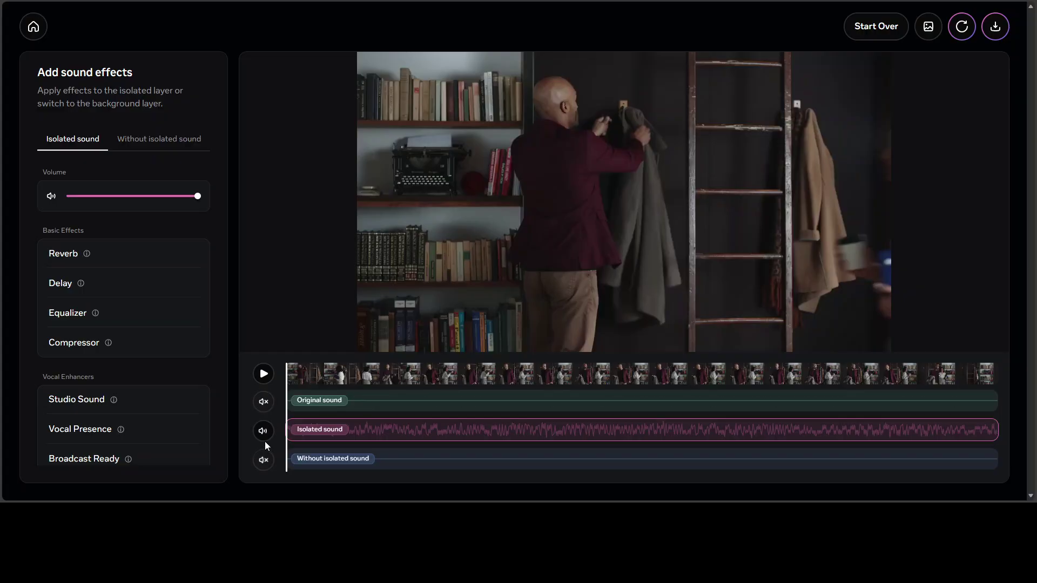
left_click(263, 432)
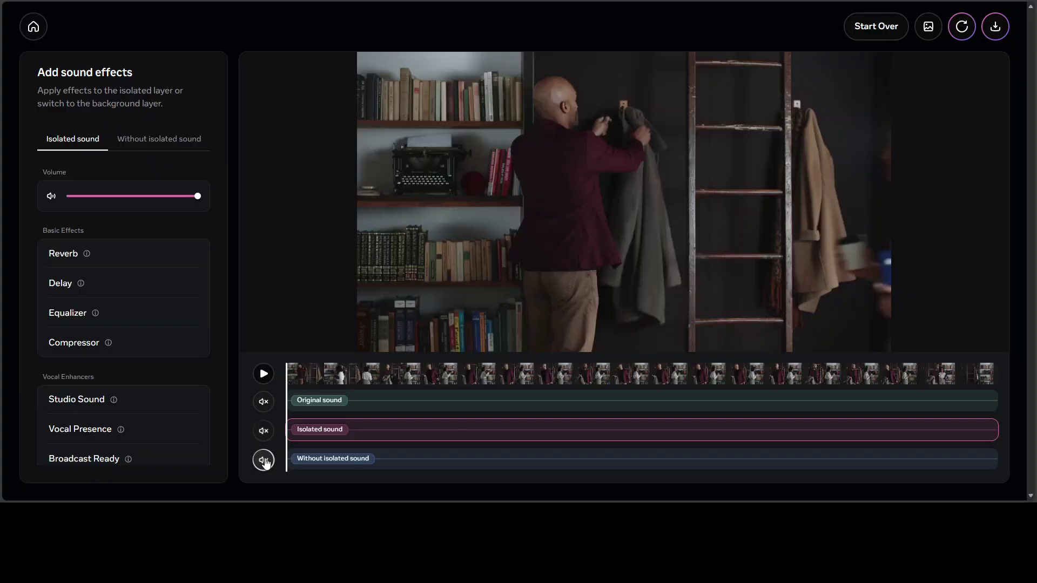
left_click(262, 460)
left_click(264, 373)
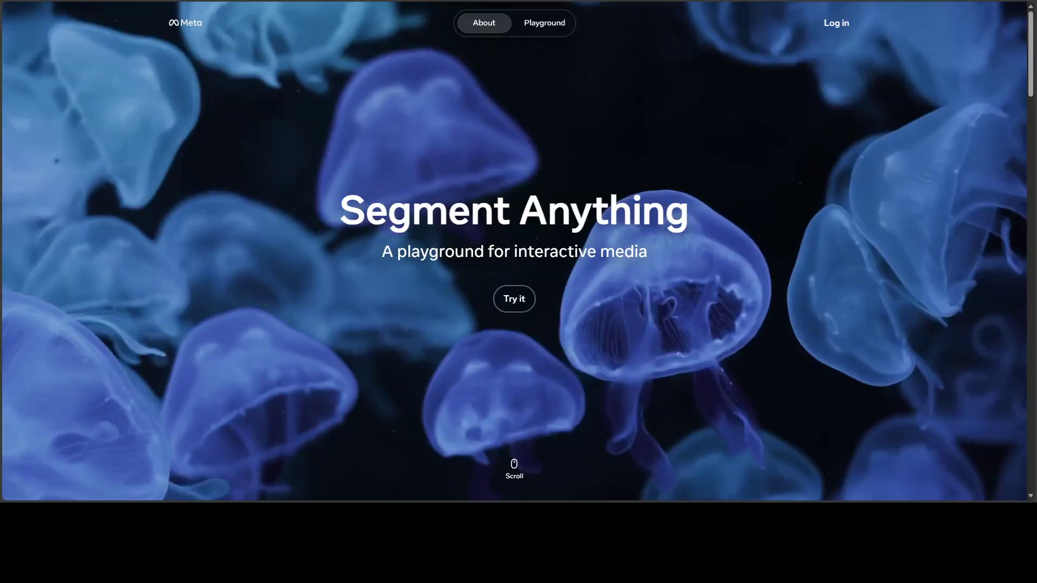
Step: Go to the sam-audio-small model page on Hugging Face and scroll through its model card
key("ctrl+Tab")
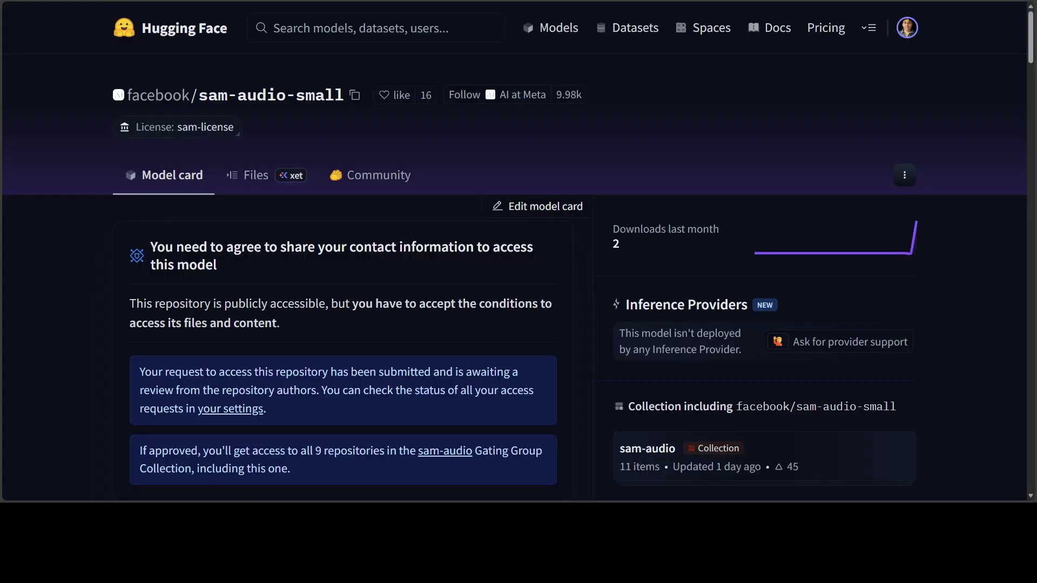
scroll(529, 43, "down", 20)
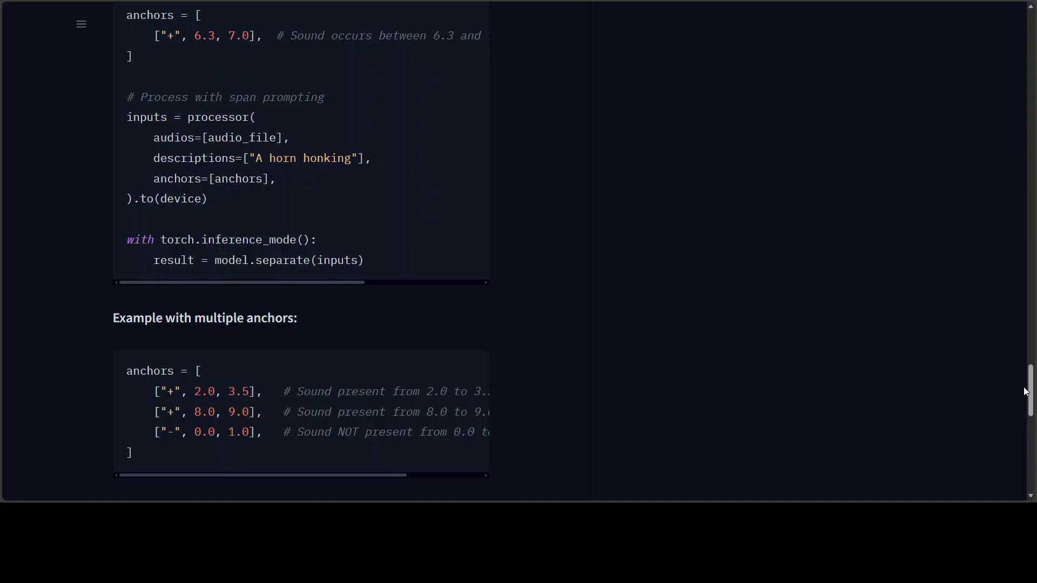
left_click_drag(1025, 392, 995, 40)
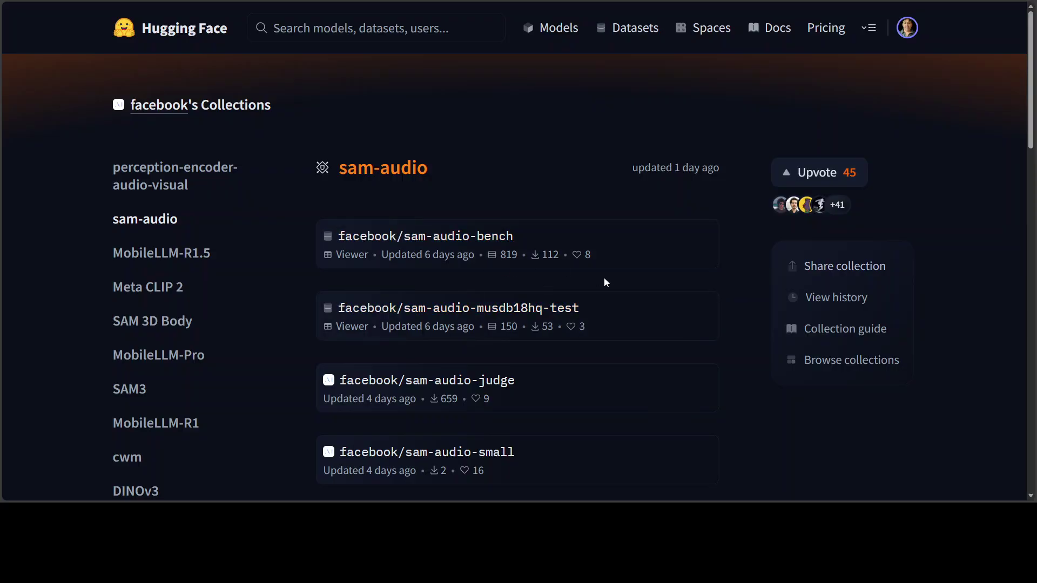
Step: Scroll down and back up through the sam-audio collection, then return to the SAM Audio demo
scroll(604, 278, "down", 2)
scroll(509, 301, "down", 2)
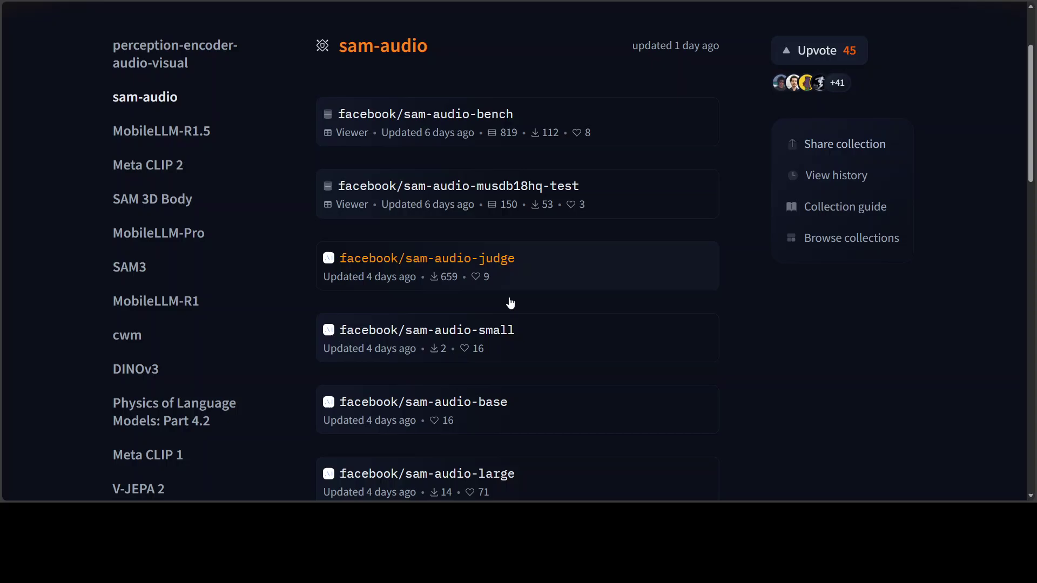
scroll(604, 345, "down", 1)
scroll(602, 349, "down", 3)
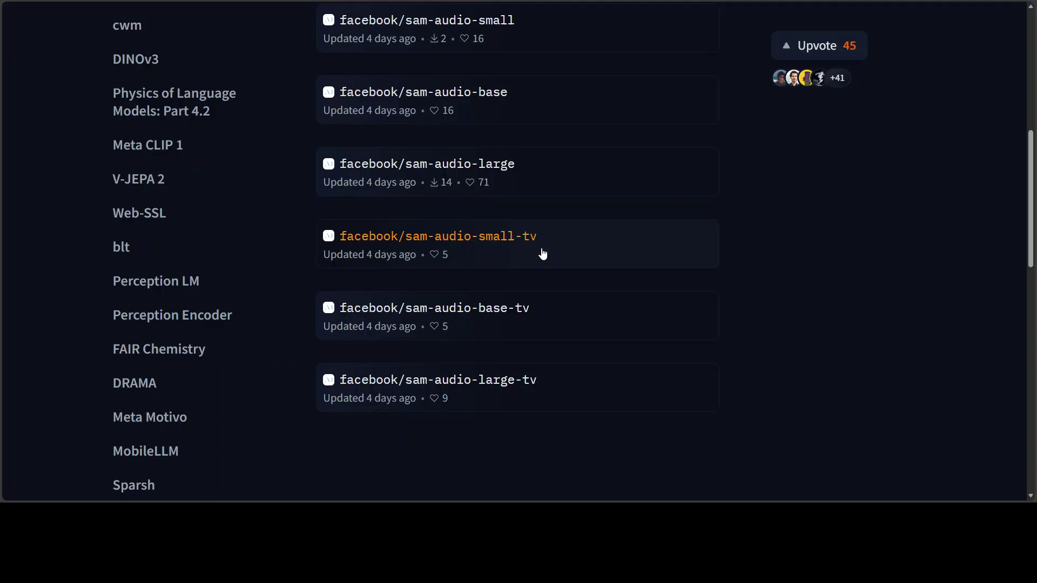
scroll(567, 311, "up", 5)
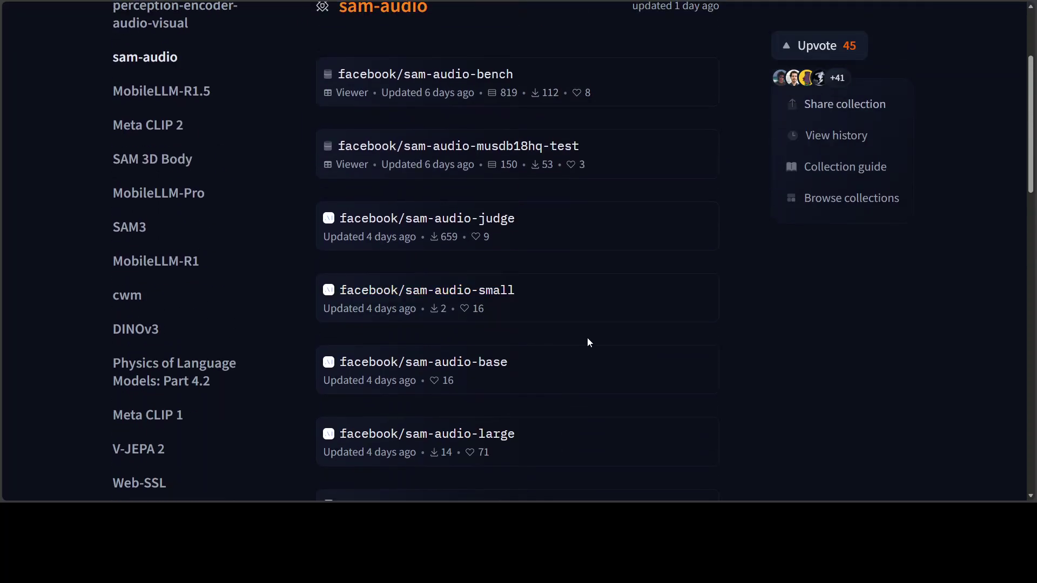
scroll(587, 341, "up", 3)
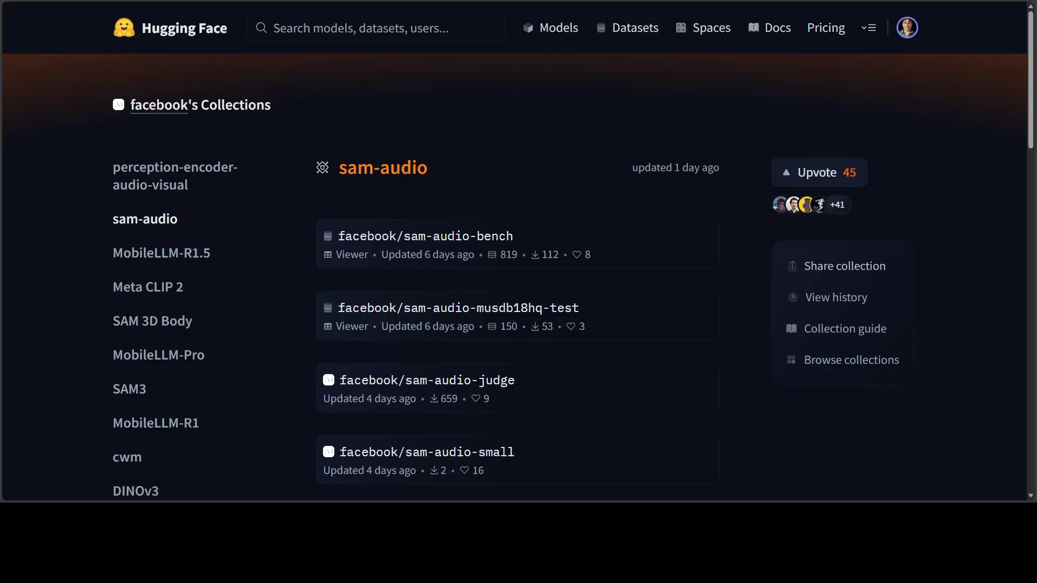
key("ctrl+Tab")
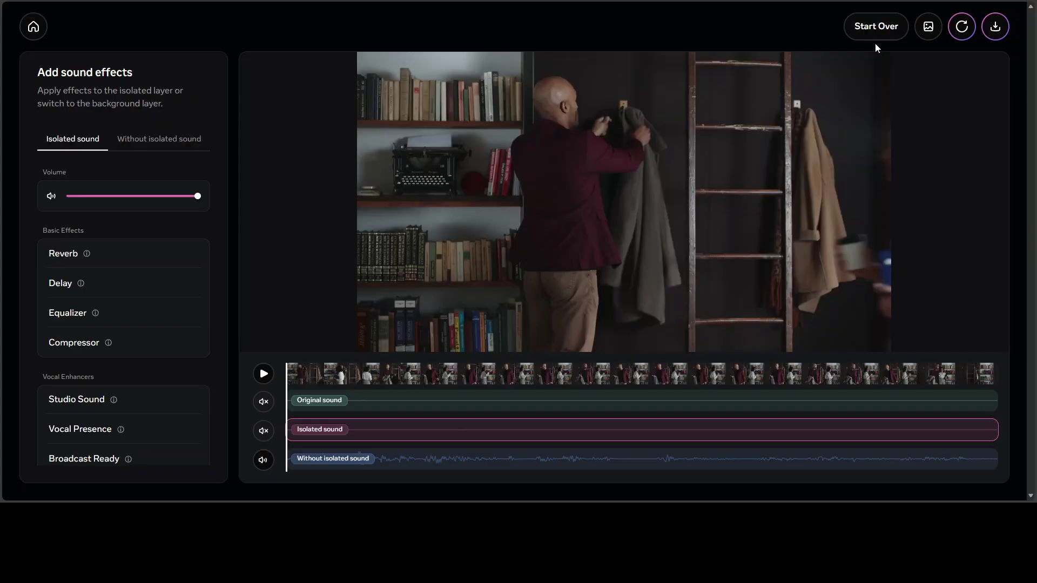
Step: Start over to discard the siren project
left_click(870, 27)
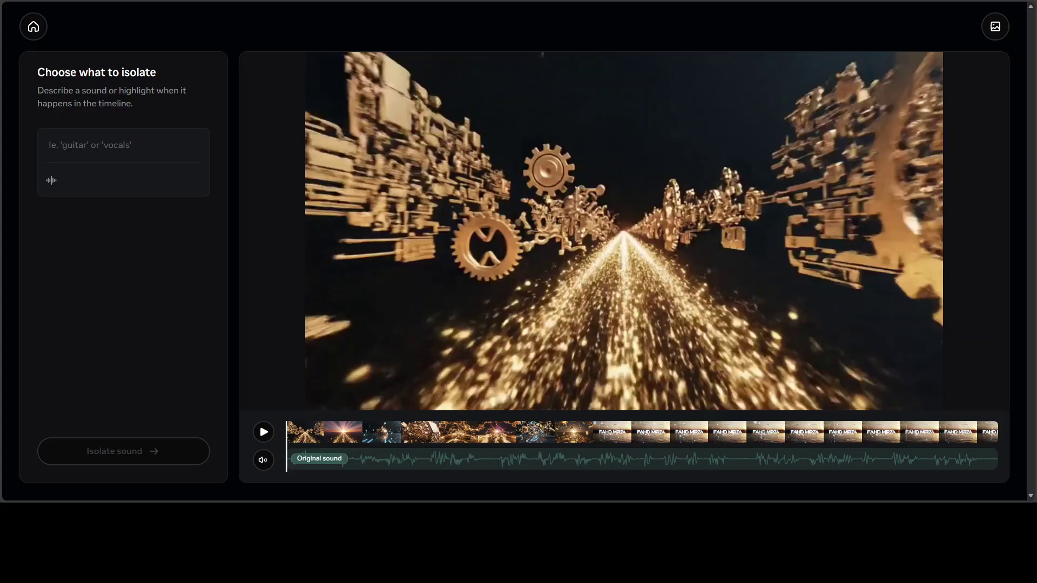
Step: Play the uploaded golden-gears promo video
left_click(264, 432)
Step: Enter 'music' as the sound to isolate
type("music")
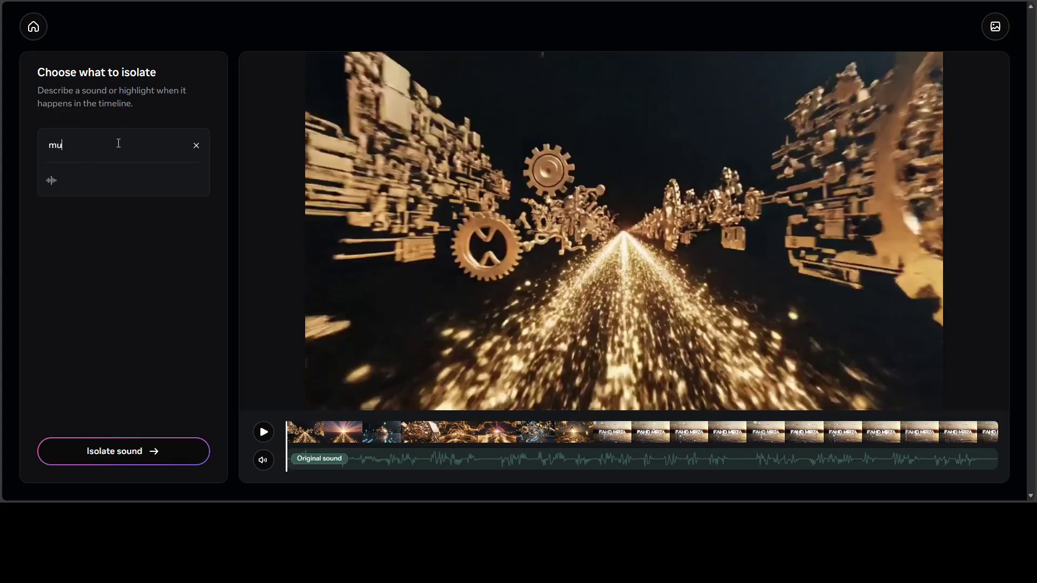
Step: Start isolating the music and highlight the isolating-audio status text
left_click(121, 451)
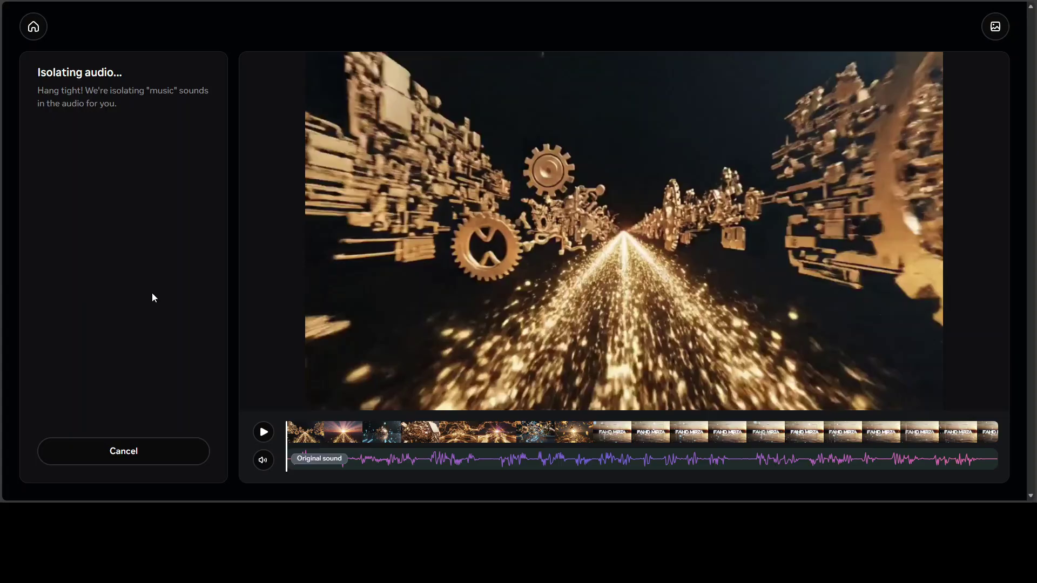
left_click_drag(46, 74, 104, 73)
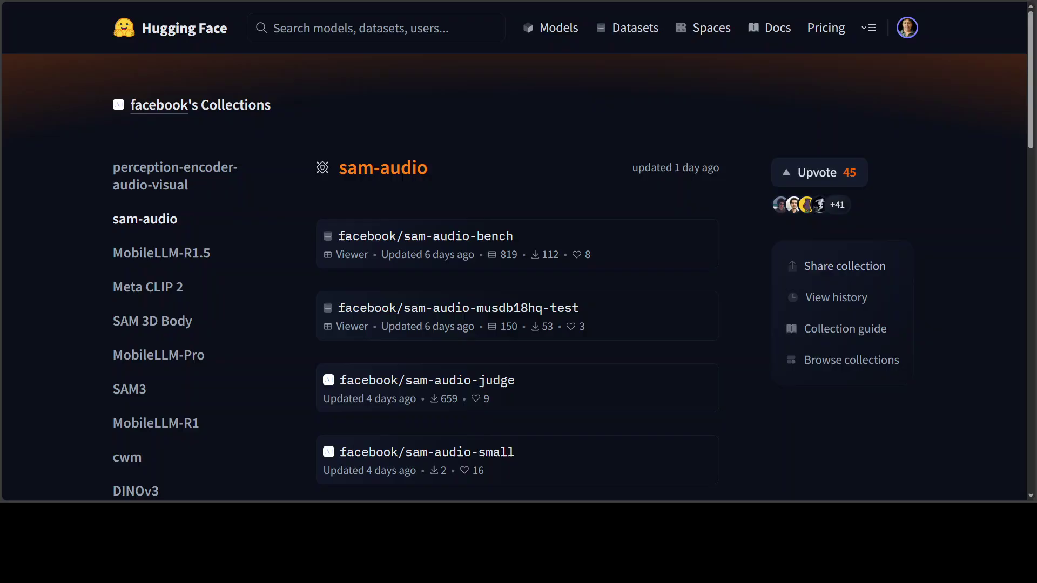
Step: Check that the sam-audio access request is still pending, then return to the facebook/sam-audio-small page
key("alt+Left")
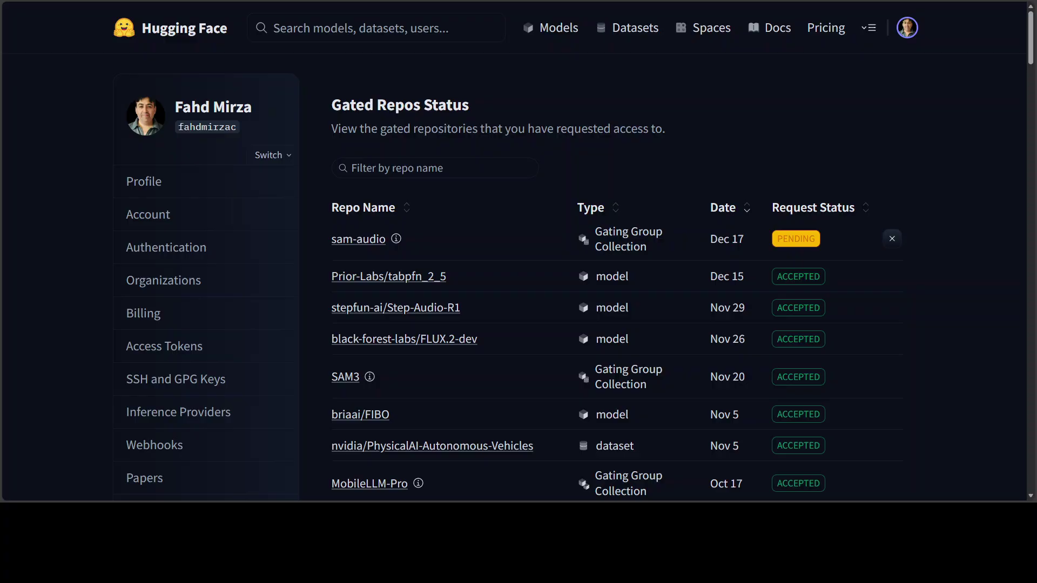
key("alt+Left")
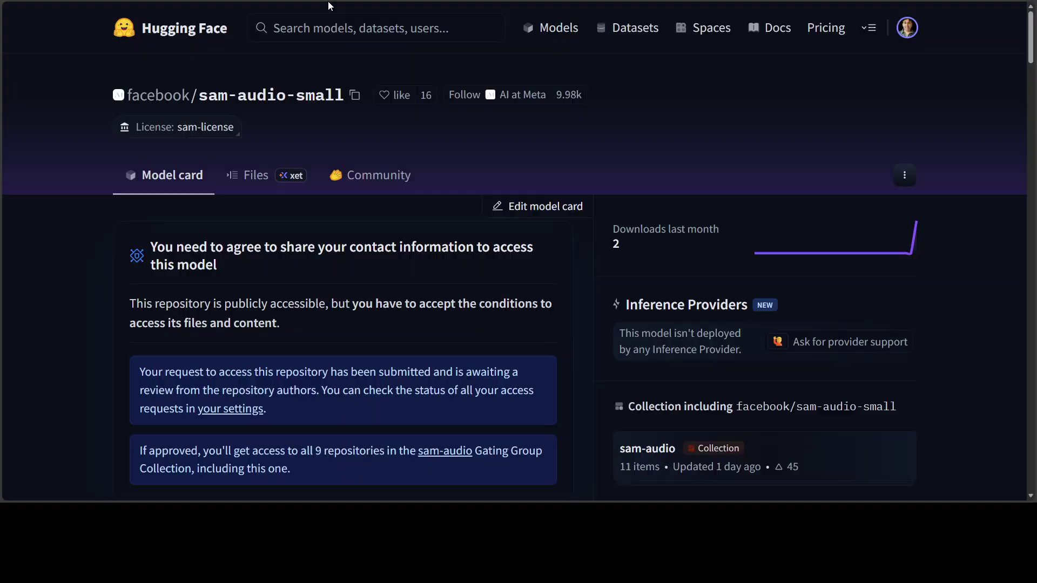
Step: Return to the Segment Anything demo showing the original, isolated and background-only promo tracks
key("ctrl+Tab")
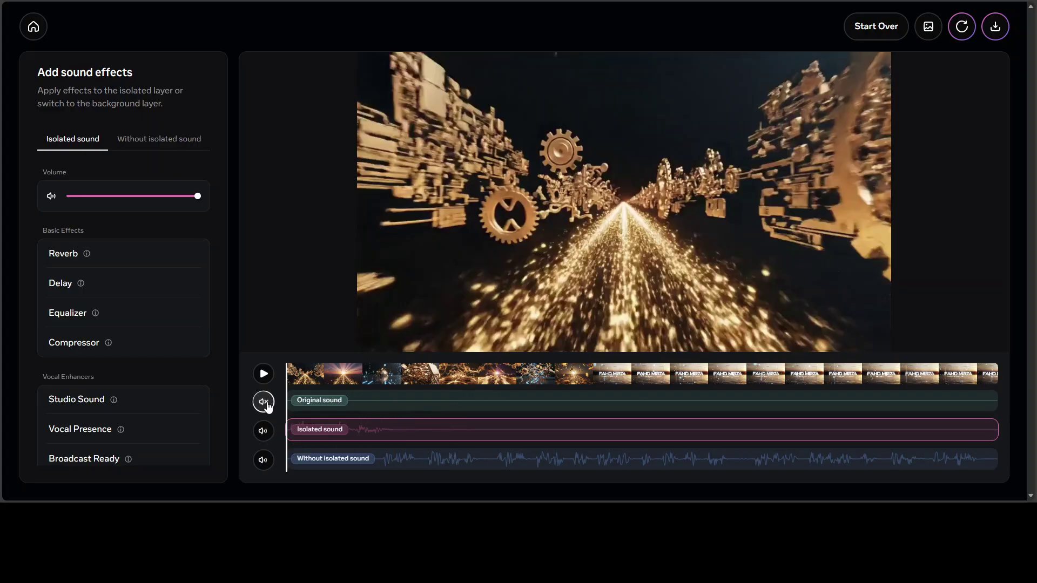
Step: Mute the background track and play the preview to hear only the isolated music
left_click(265, 461)
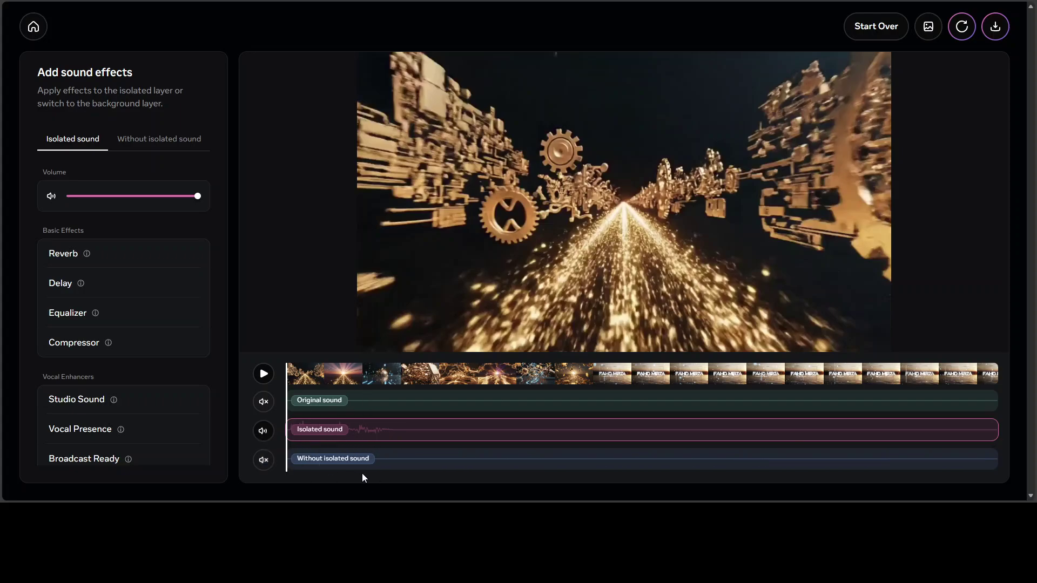
left_click(264, 374)
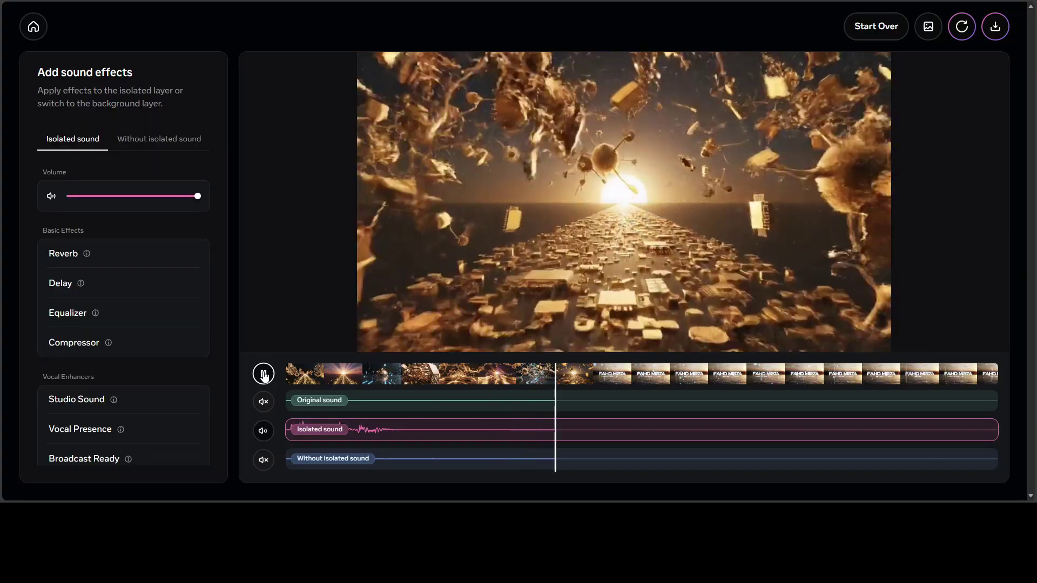
left_click(263, 374)
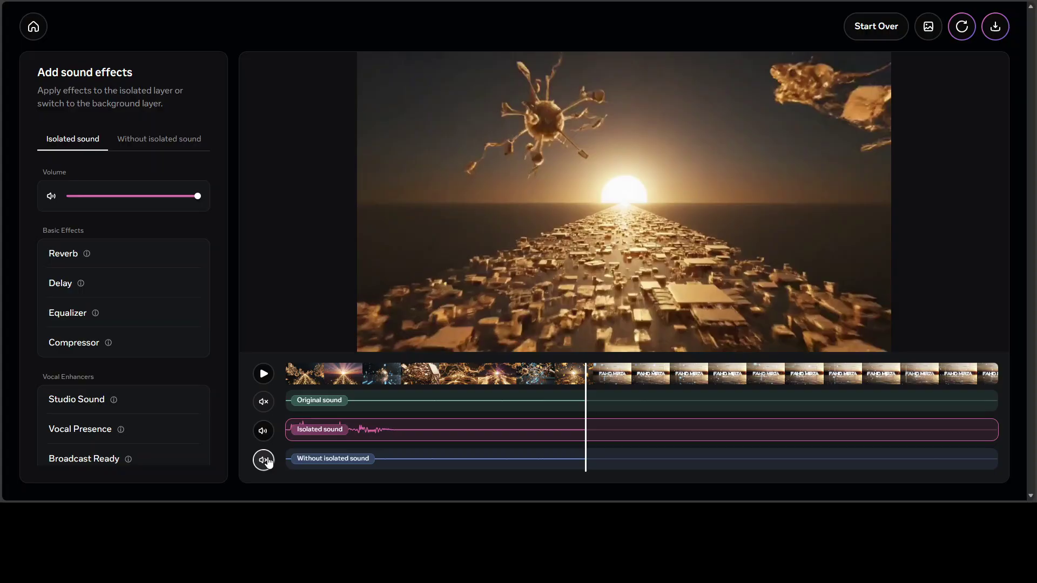
Step: Mute the isolated music, unmute the background, and play it from the start, then pause
left_click(263, 430)
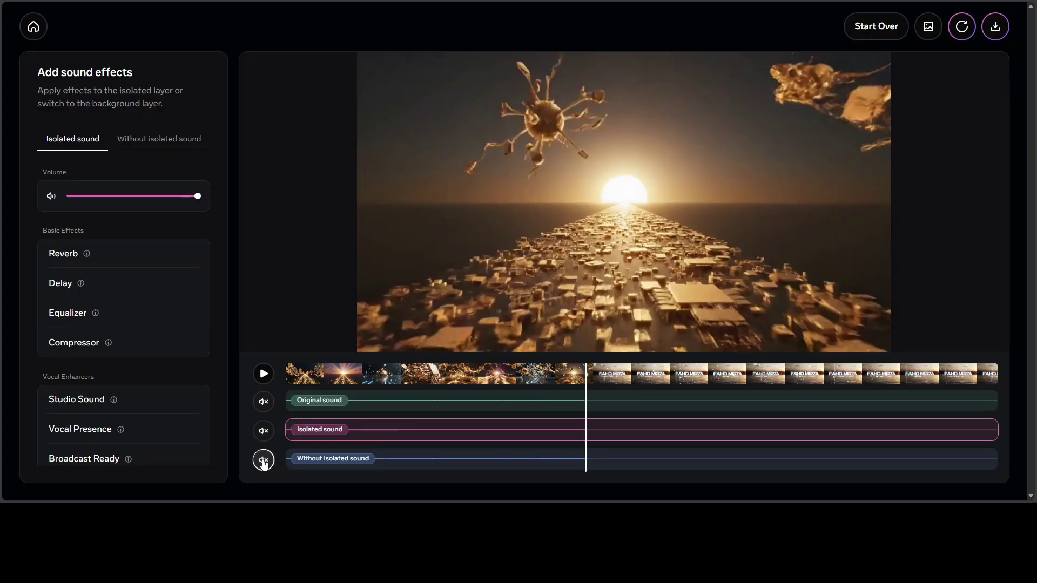
left_click(263, 460)
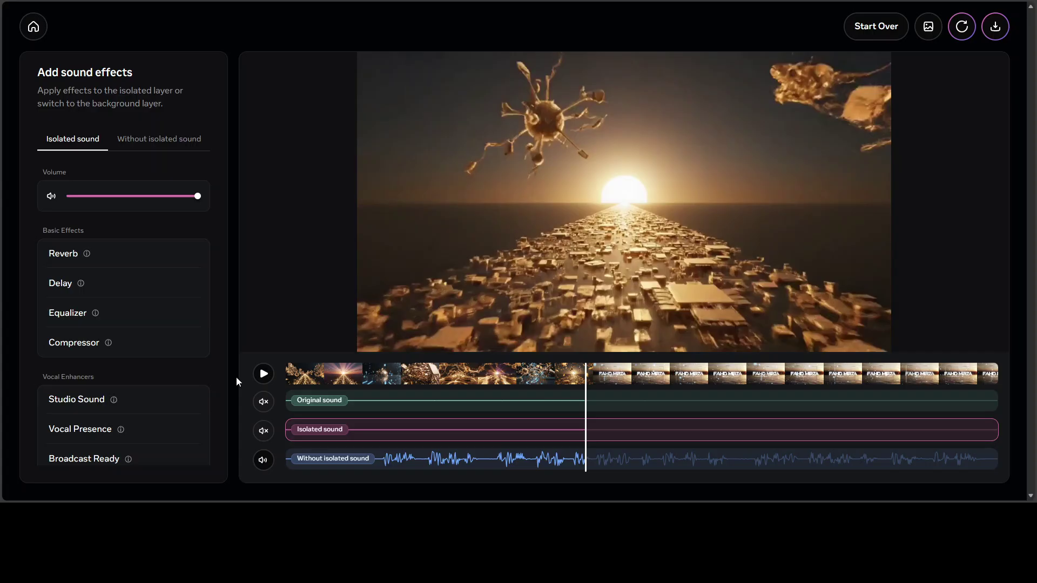
left_click(261, 373)
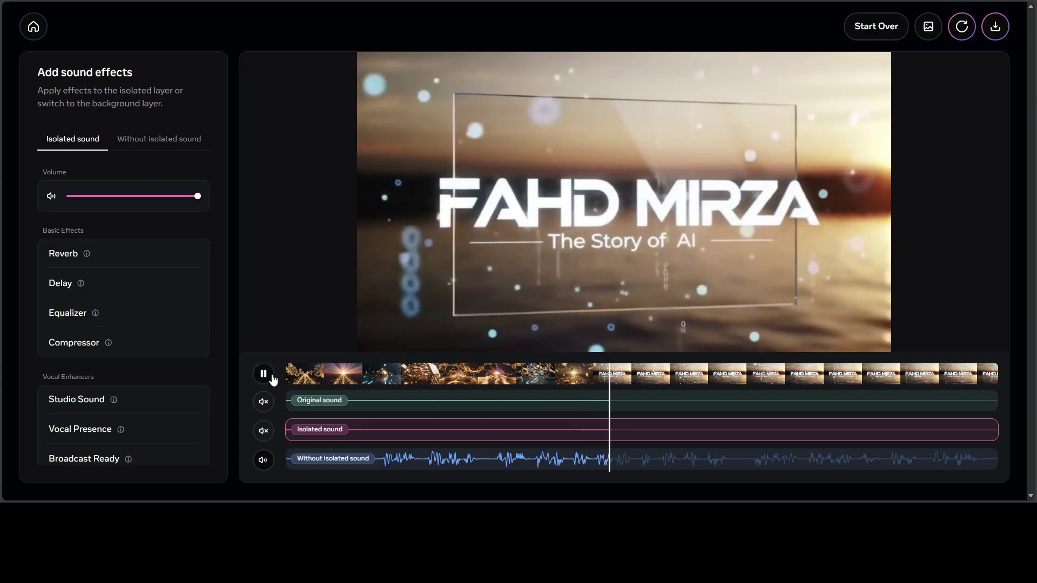
left_click(263, 374)
left_click_drag(613, 391, 287, 381)
left_click(263, 373)
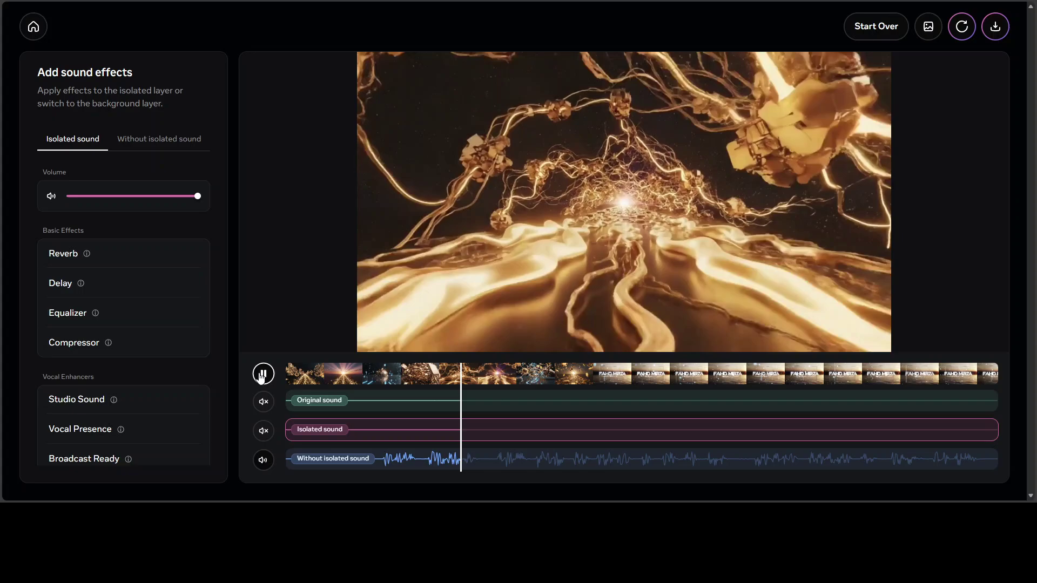
left_click(263, 373)
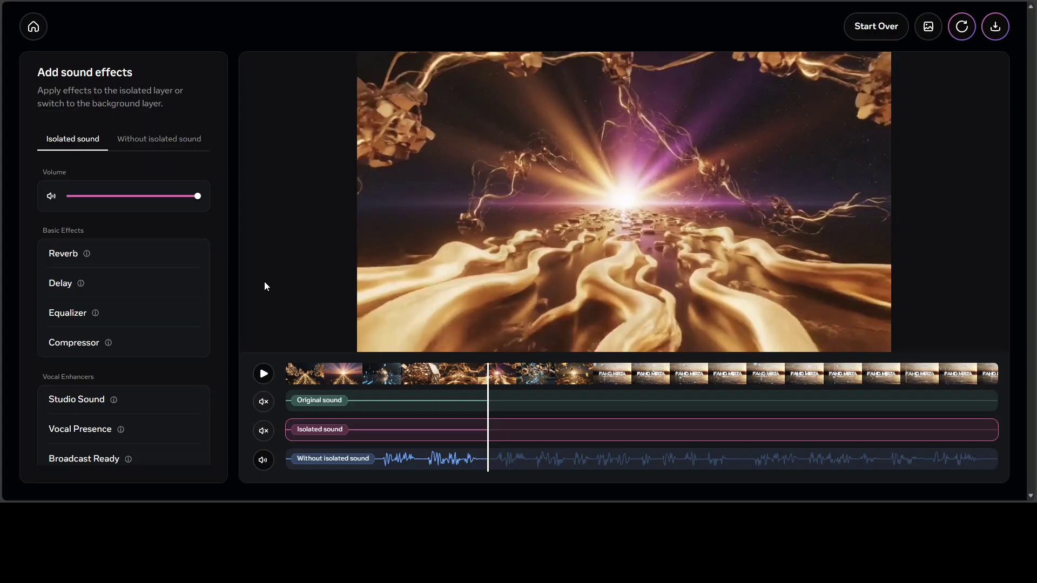
Step: Apply the Concert Hall spatial effect to the isolated music track
scroll(184, 286, "down", 2)
scroll(185, 287, "up", 2)
scroll(124, 313, "down", 5)
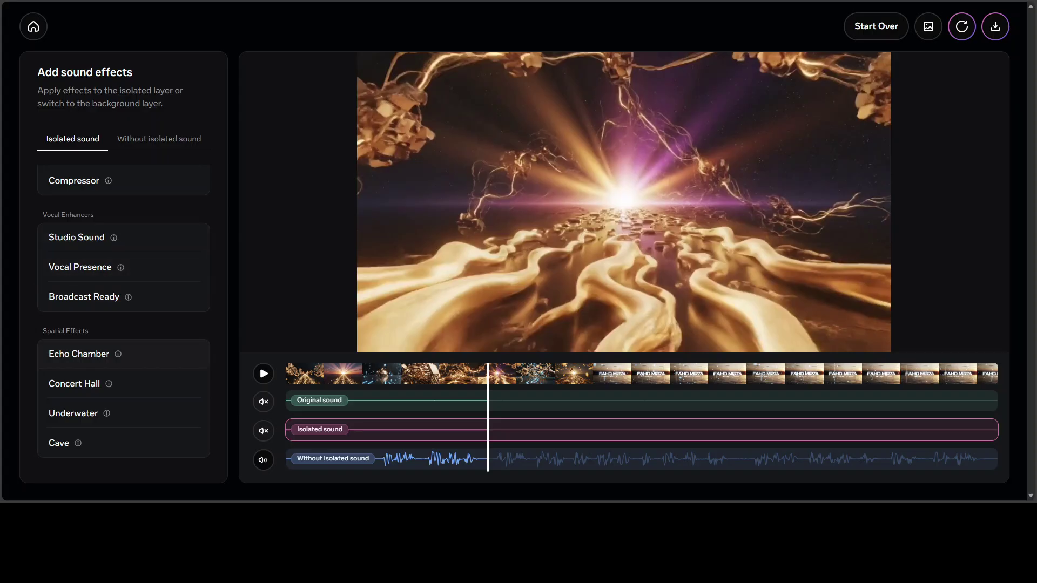
mouse_move(117, 354)
scroll(123, 303, "down", 3)
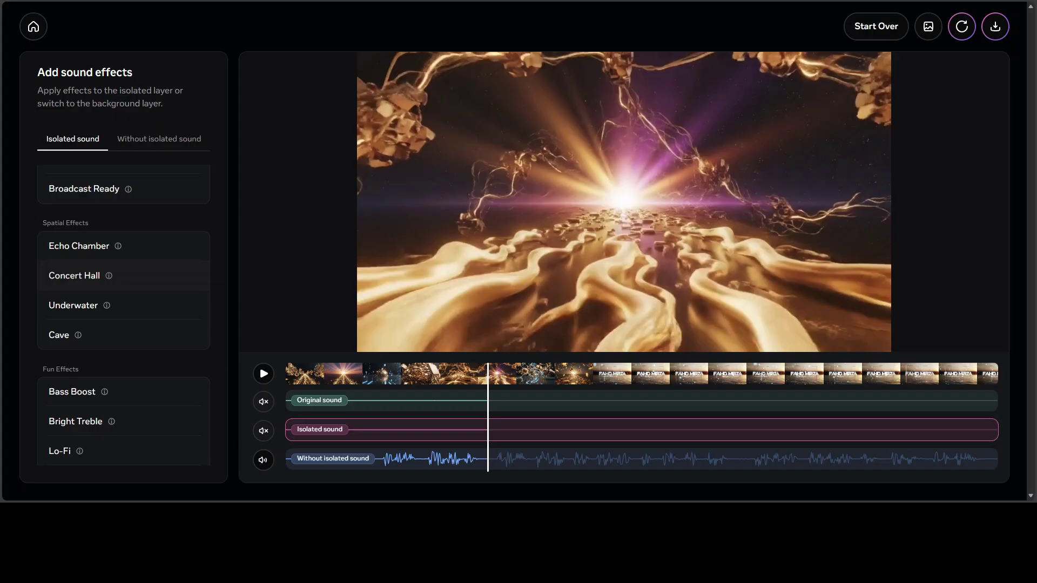
left_click(81, 276)
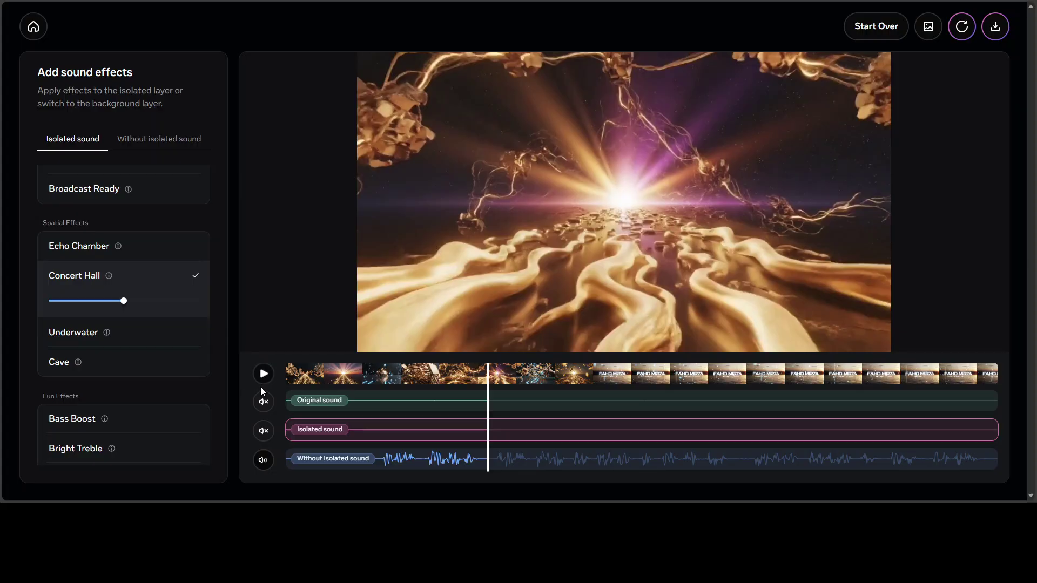
Step: Rewind the preview to the beginning and play it to hear the Concert Hall effect, then pause
left_click(476, 373)
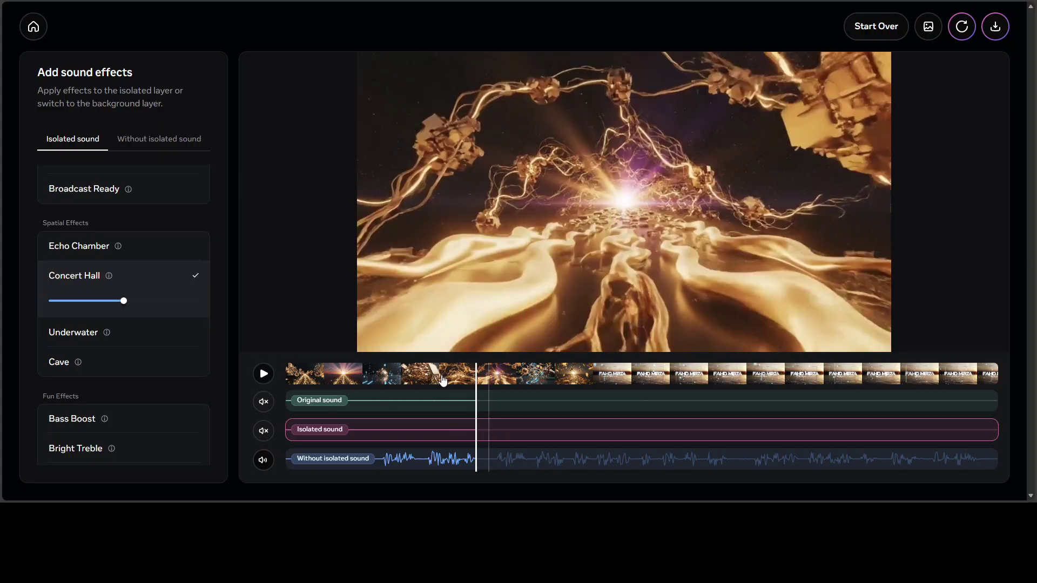
left_click(287, 374)
scroll(163, 361, "down", 3)
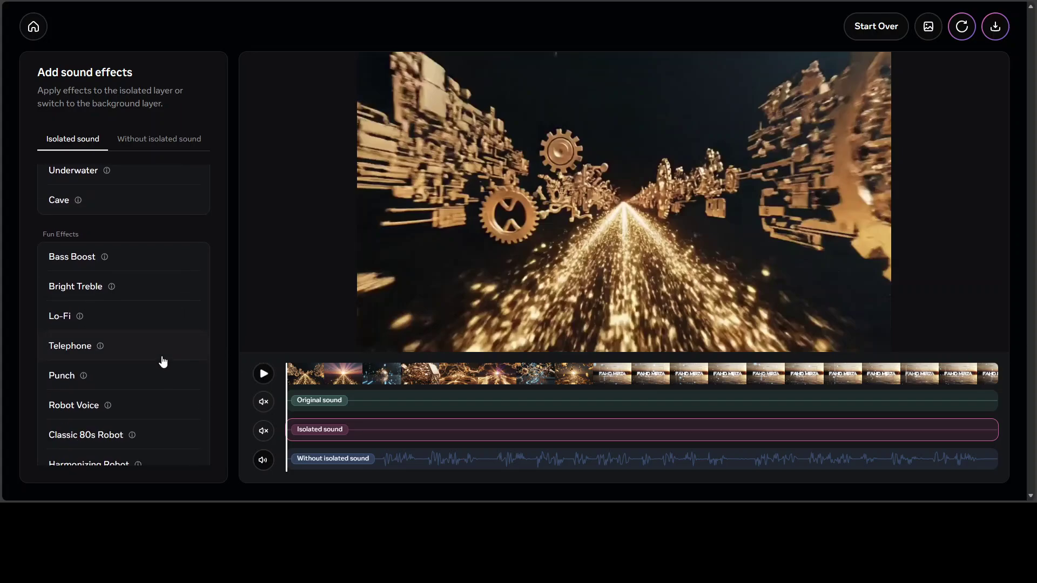
scroll(162, 363, "down", 2)
scroll(163, 362, "up", 5)
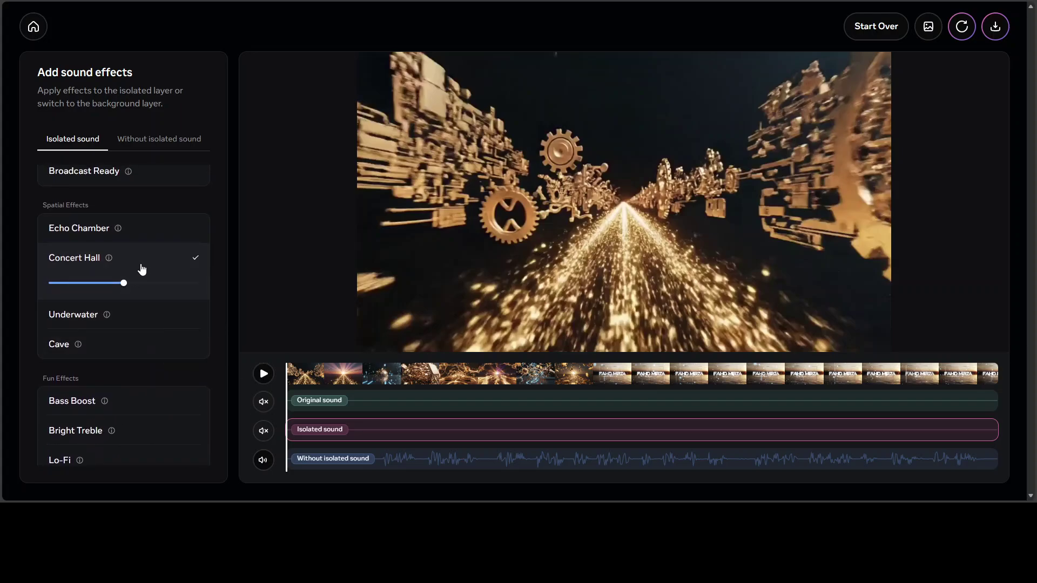
scroll(146, 286, "up", 2)
scroll(144, 335, "down", 1)
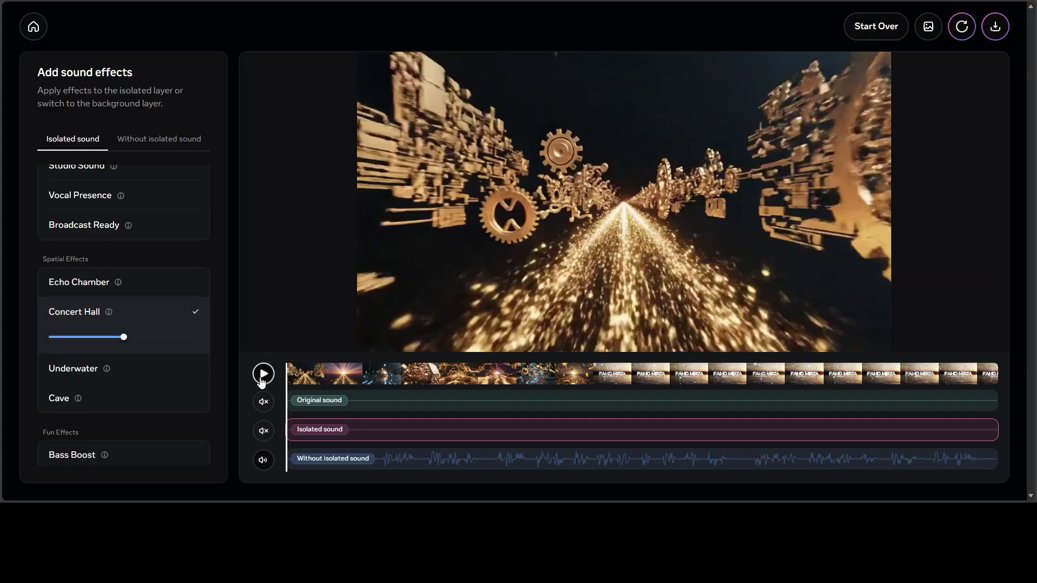
left_click(263, 379)
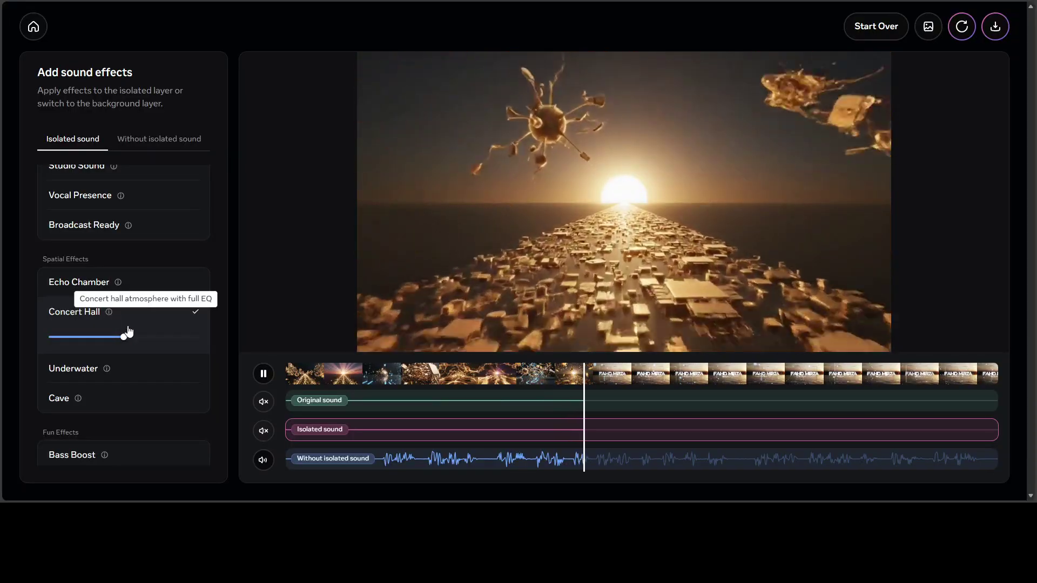
left_click(263, 373)
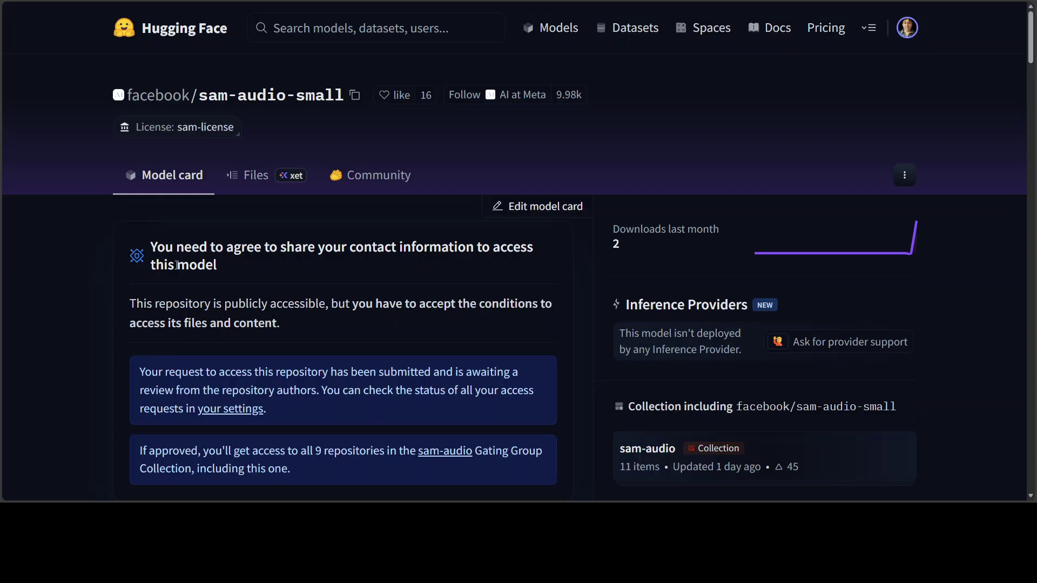
Step: Highlight and read the pending access request notice on the sam-audio-small page, then deselect it
left_click_drag(143, 372, 338, 469)
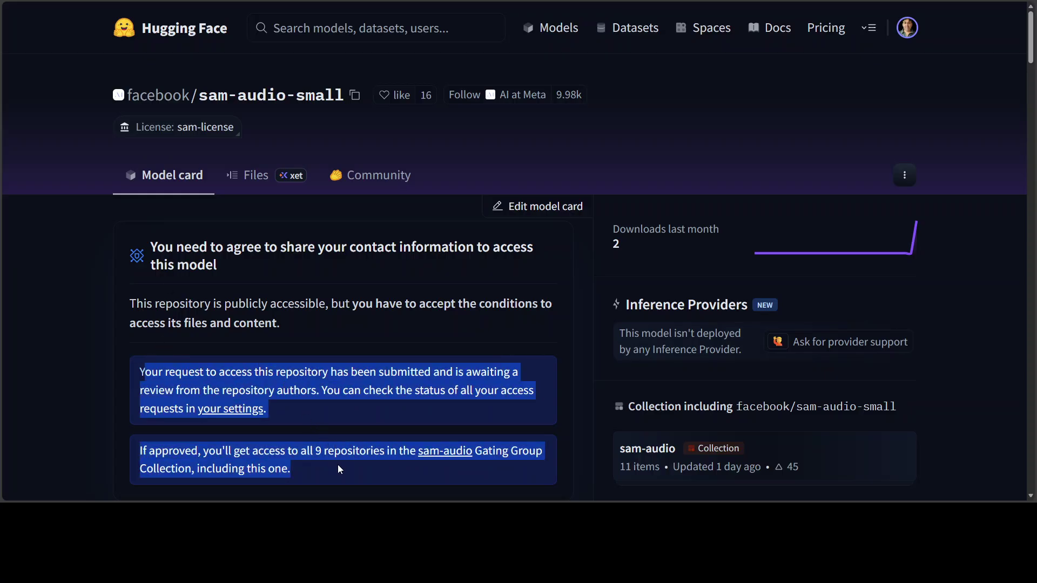
left_click(292, 367)
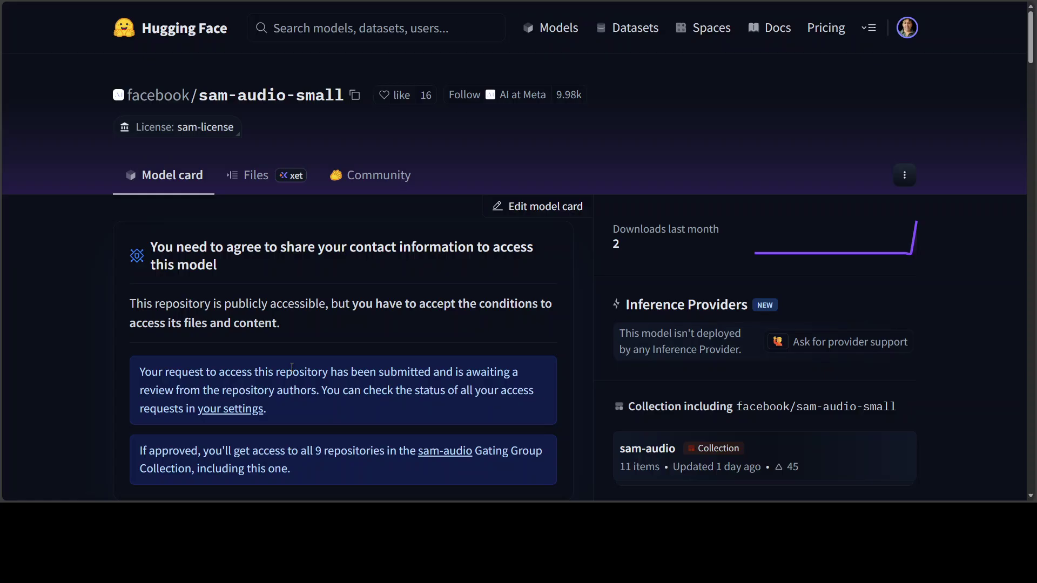